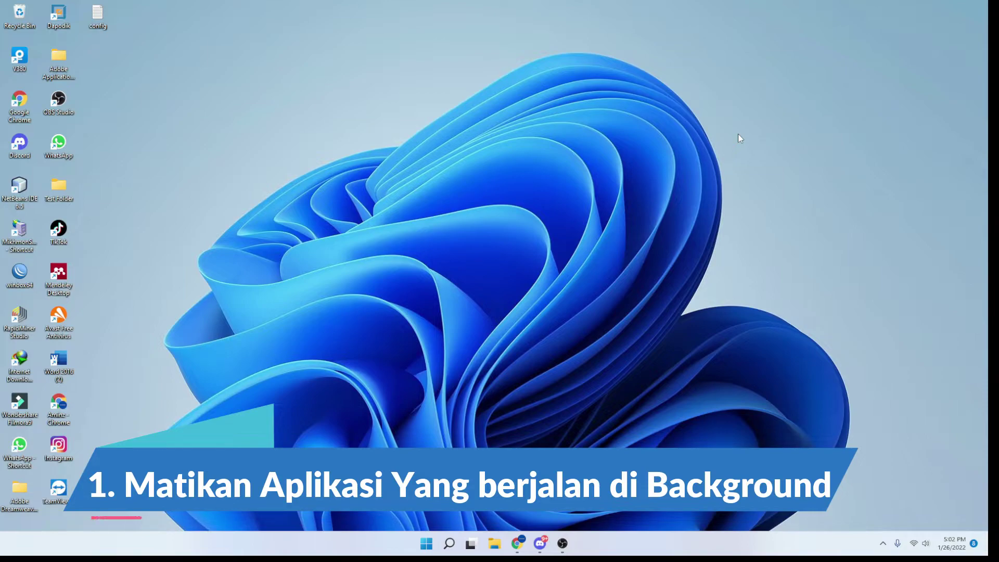
Search Windows for "task" and open Task Manager
click(455, 543)
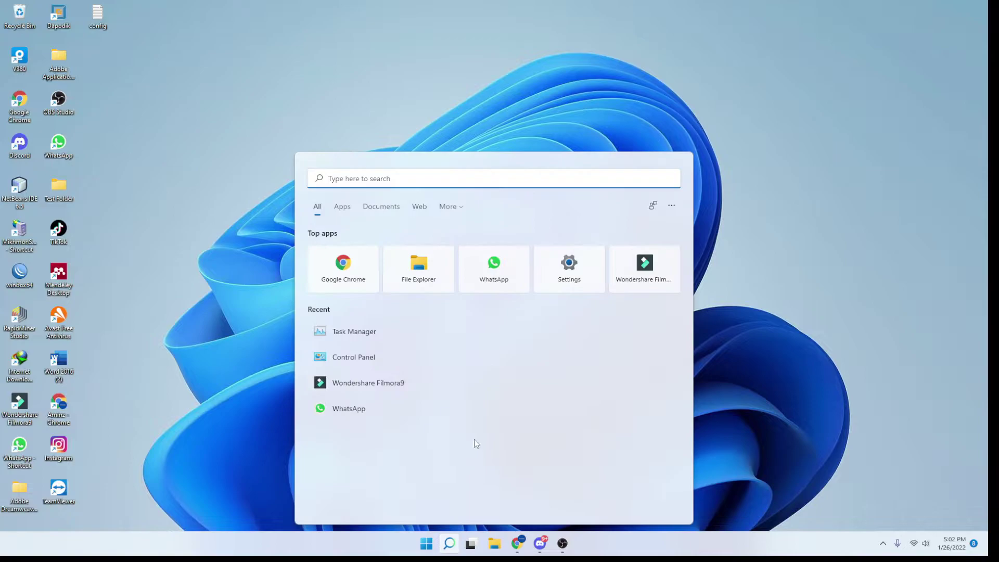
text(yas)
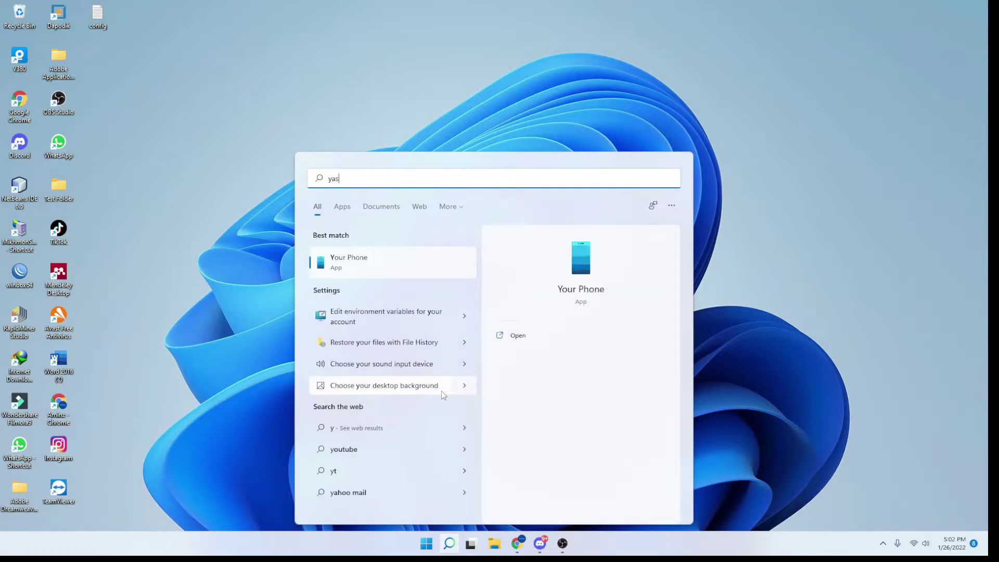
key(BackSpace)
key(BackSpace)
key(BackSpace)
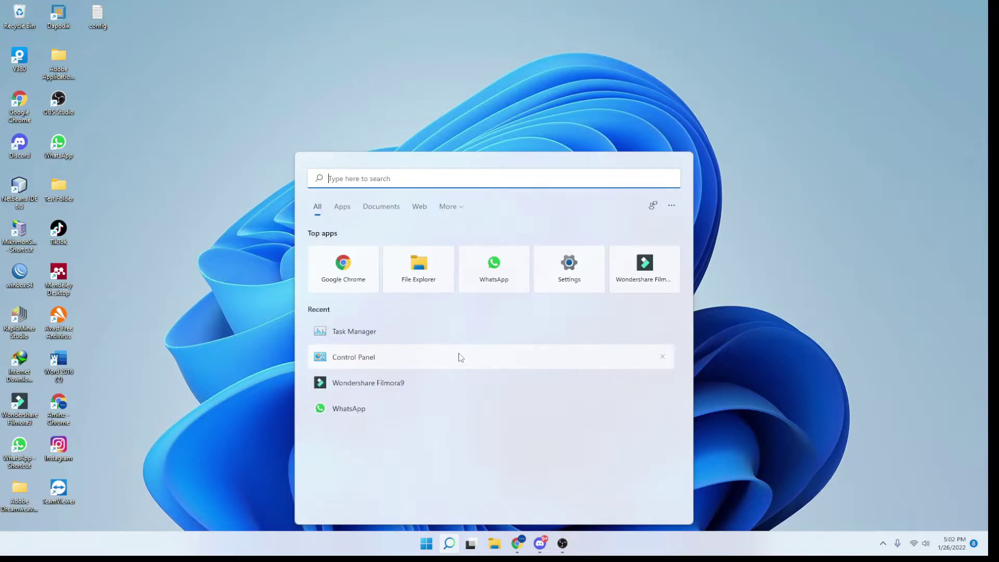
text(task)
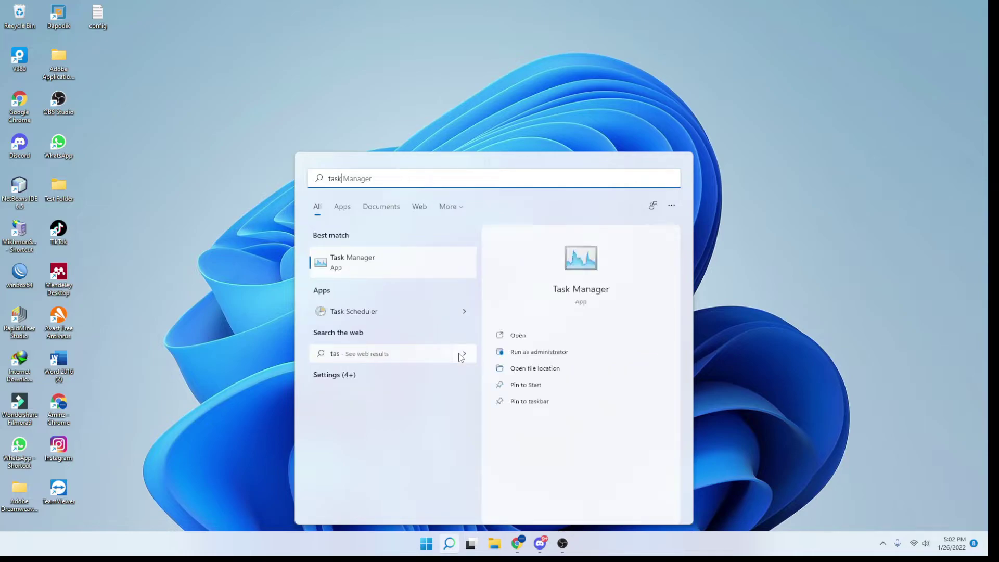
click(517, 335)
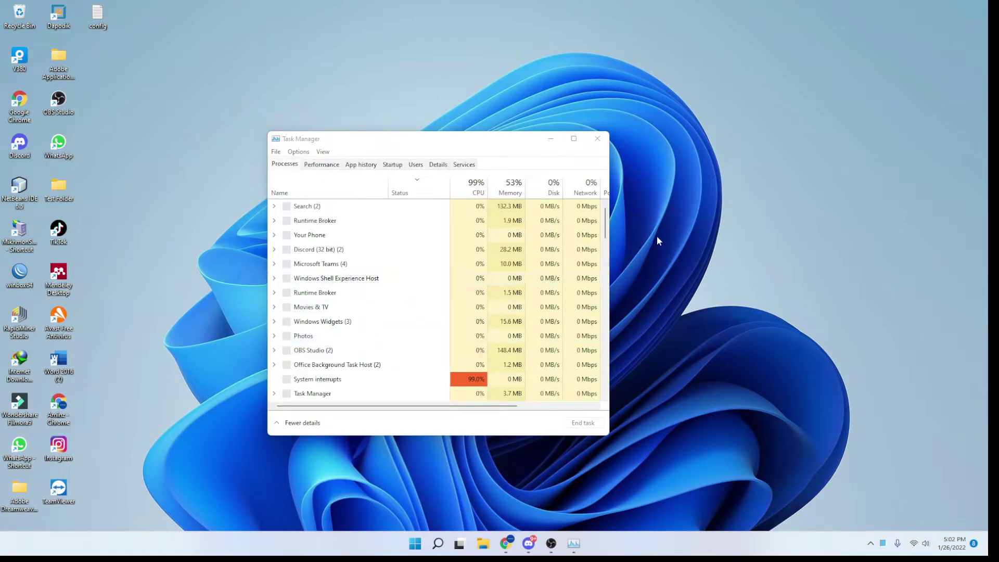
Sort the running processes by network usage, end the Discord task and minimize Task Manager
click(588, 198)
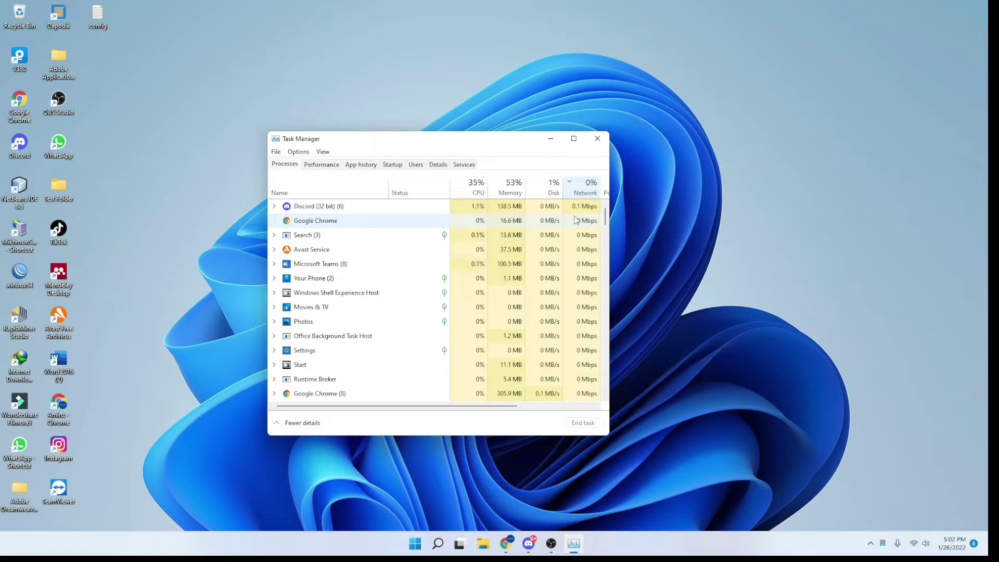
right_click(385, 207)
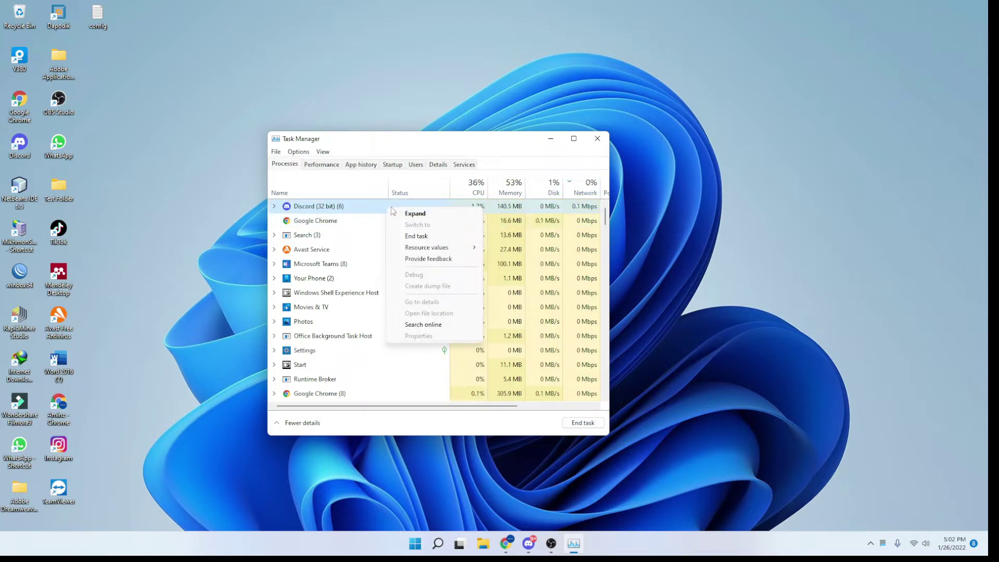
click(437, 238)
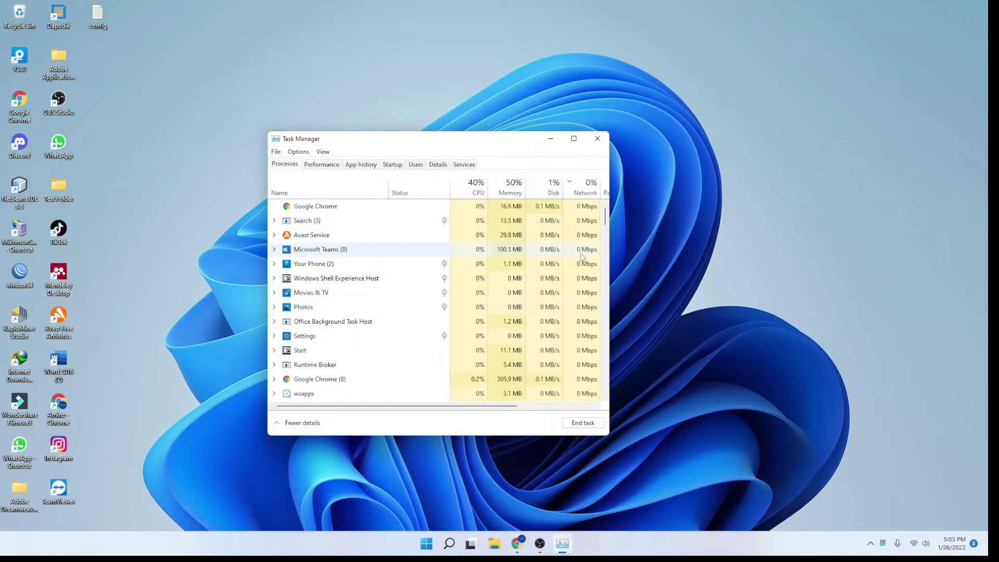
click(551, 138)
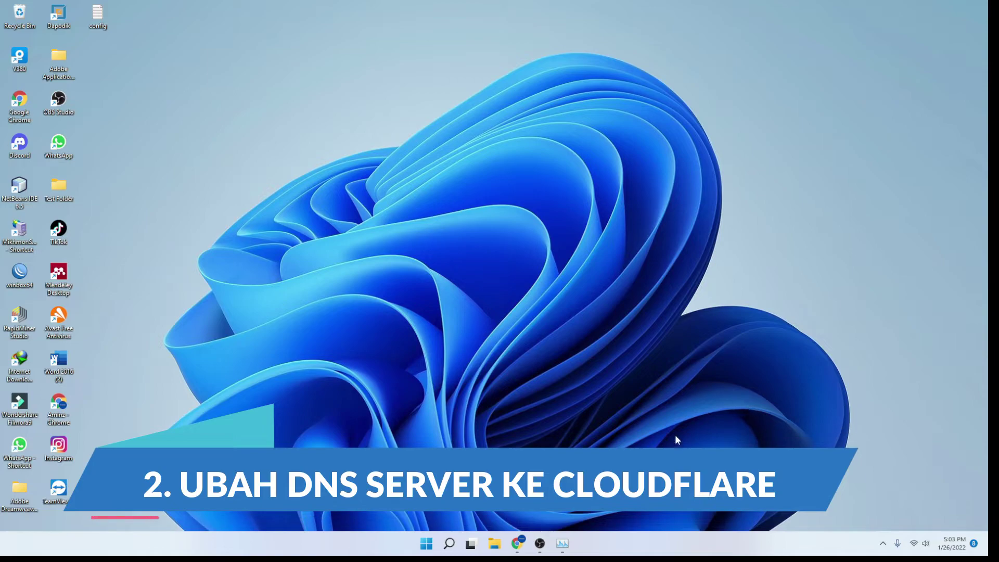
Open Control Panel and go through the Network and Sharing Center to the list of network adapters
click(449, 544)
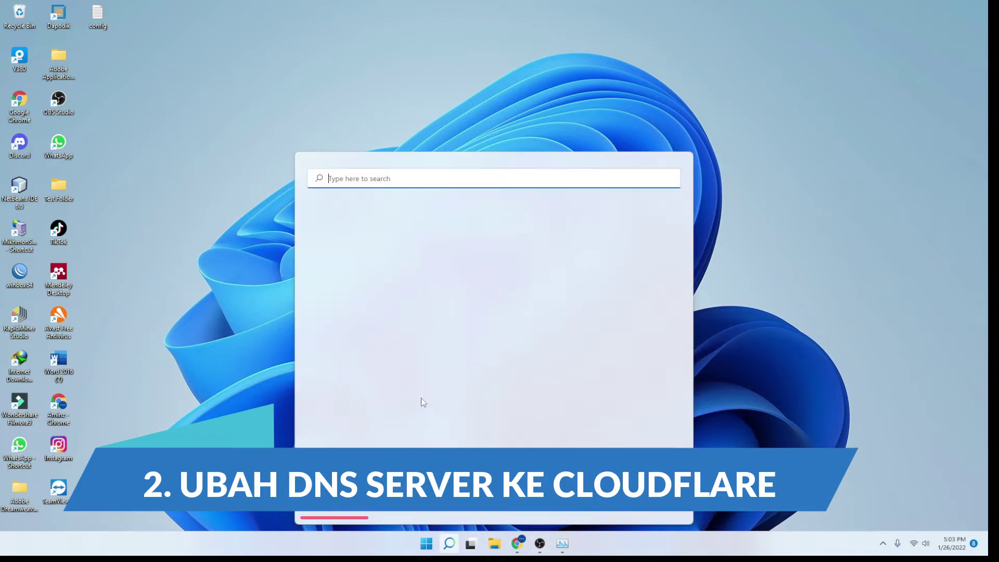
text(control Panel)
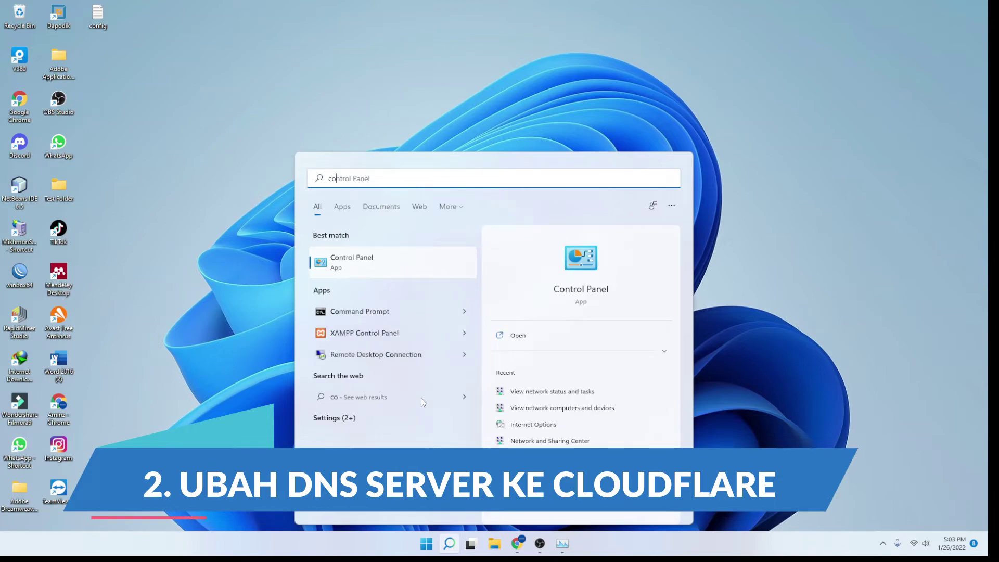
click(511, 336)
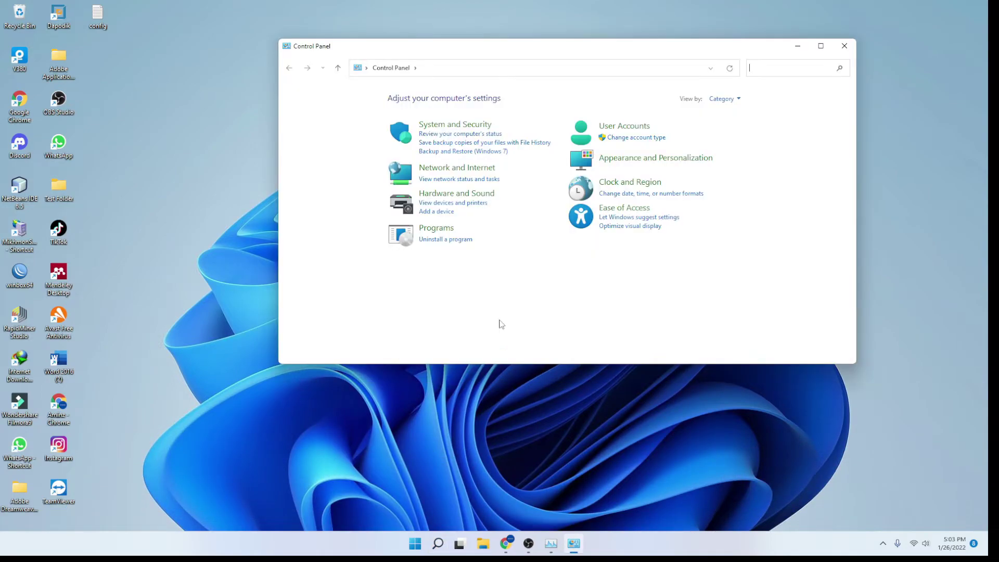
click(458, 165)
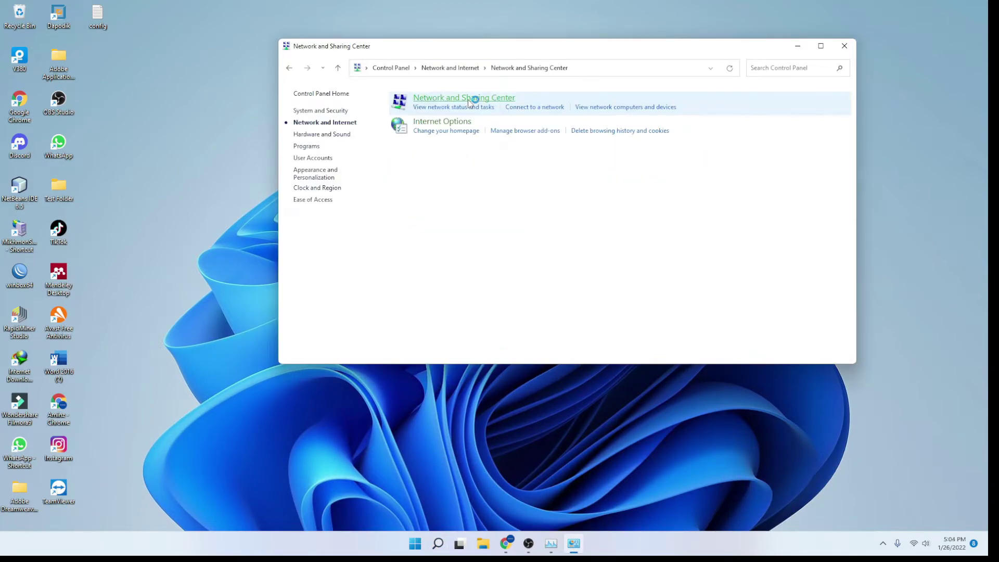
click(467, 99)
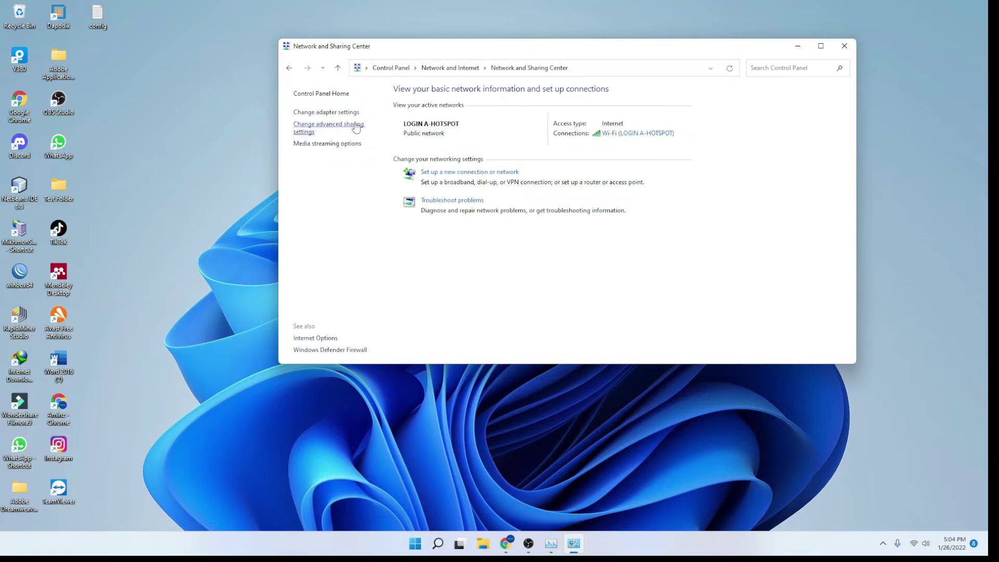
click(339, 113)
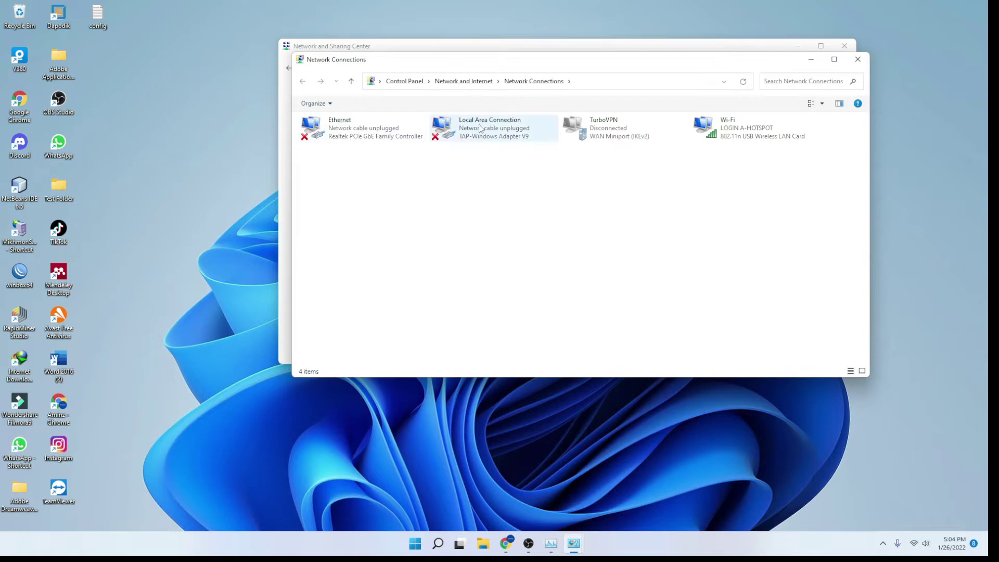
Open the Internet Protocol Version 4 (TCP/IPv4) properties of the Wi-Fi adapter
click(340, 139)
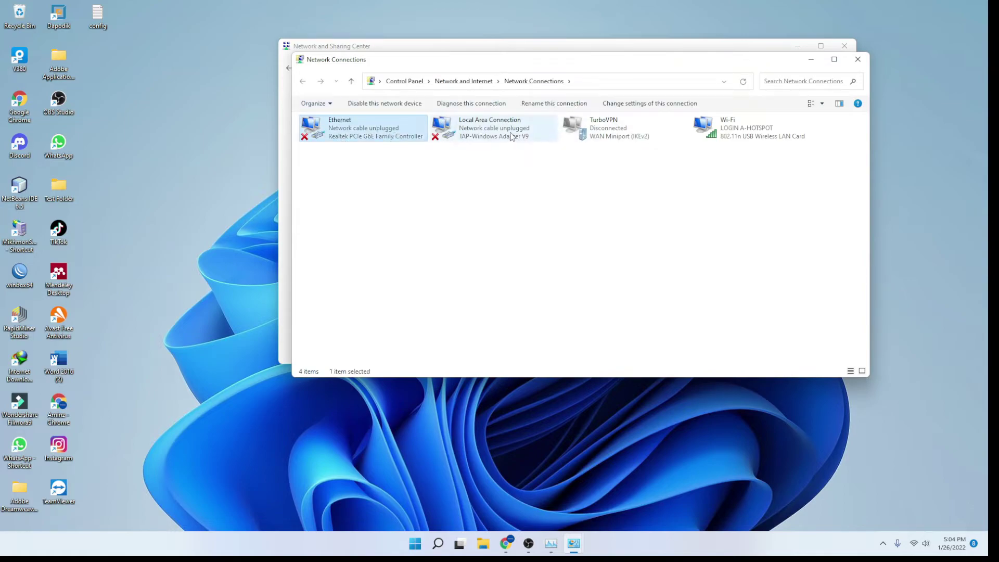
click(532, 118)
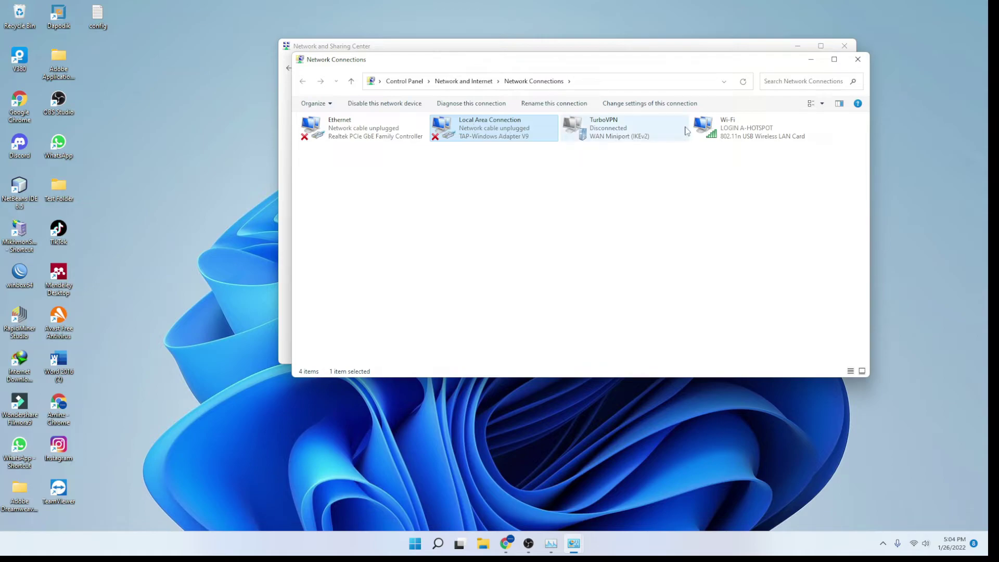
click(753, 138)
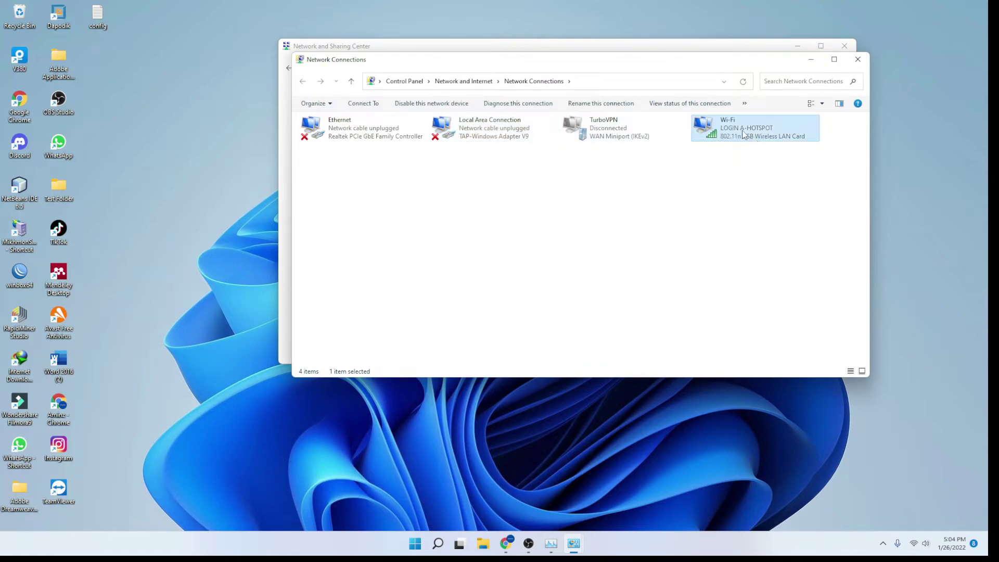
right_click(743, 135)
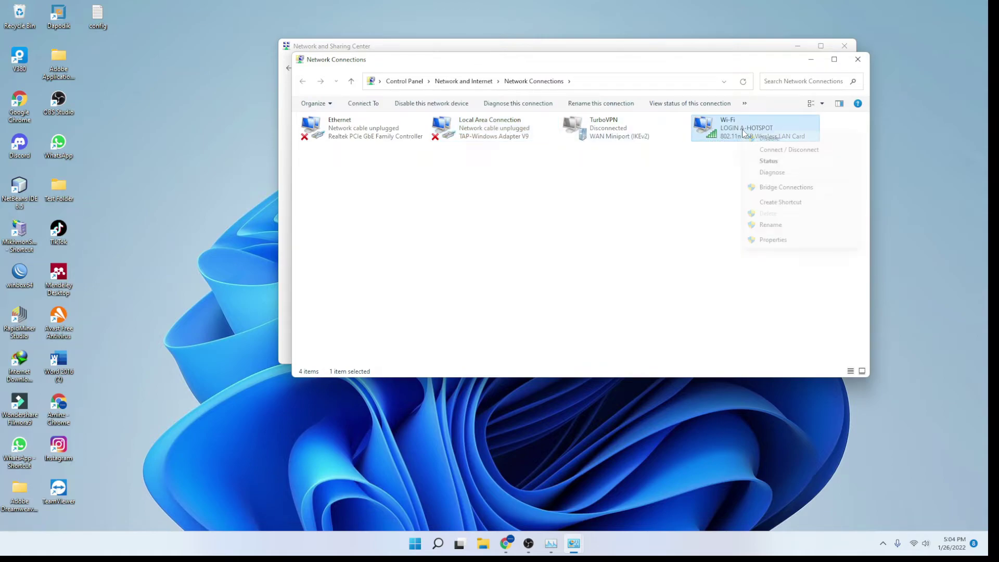
click(799, 242)
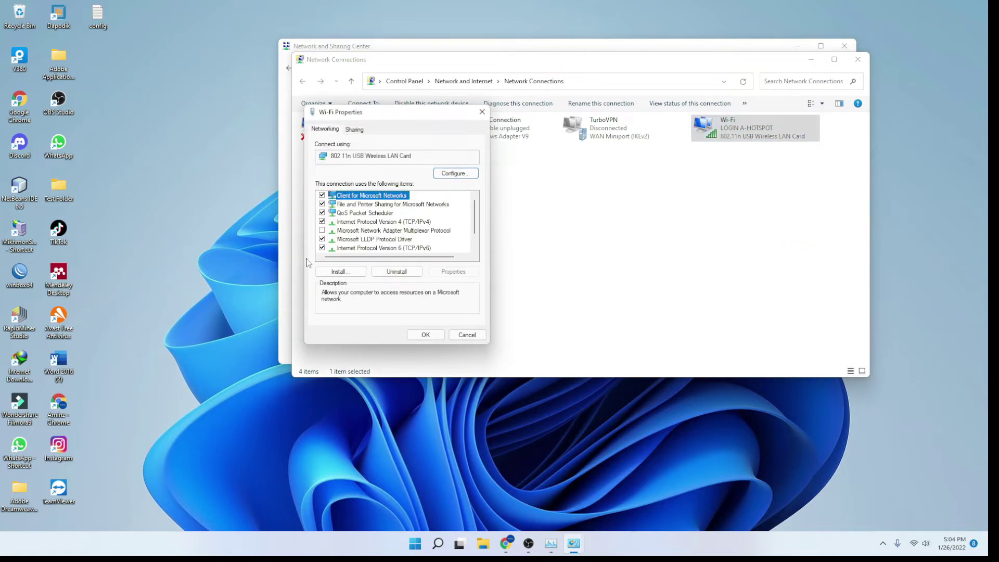
key(Down)
key(Down)
key(Down)
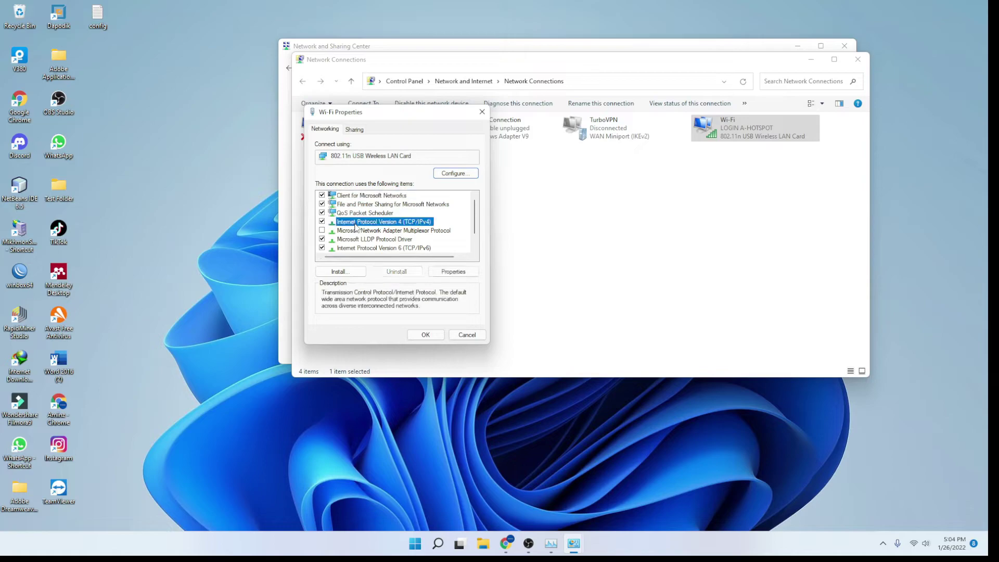
double_click(356, 225)
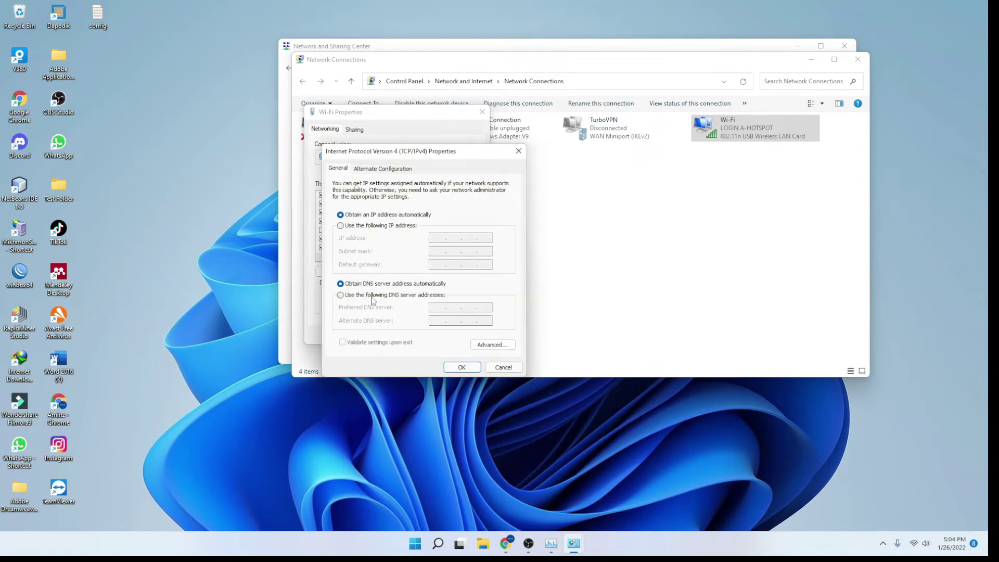
Set the preferred DNS server to 1.1.1.1 and the alternate to 1.0.0.1, and apply the Wi-Fi properties
click(372, 296)
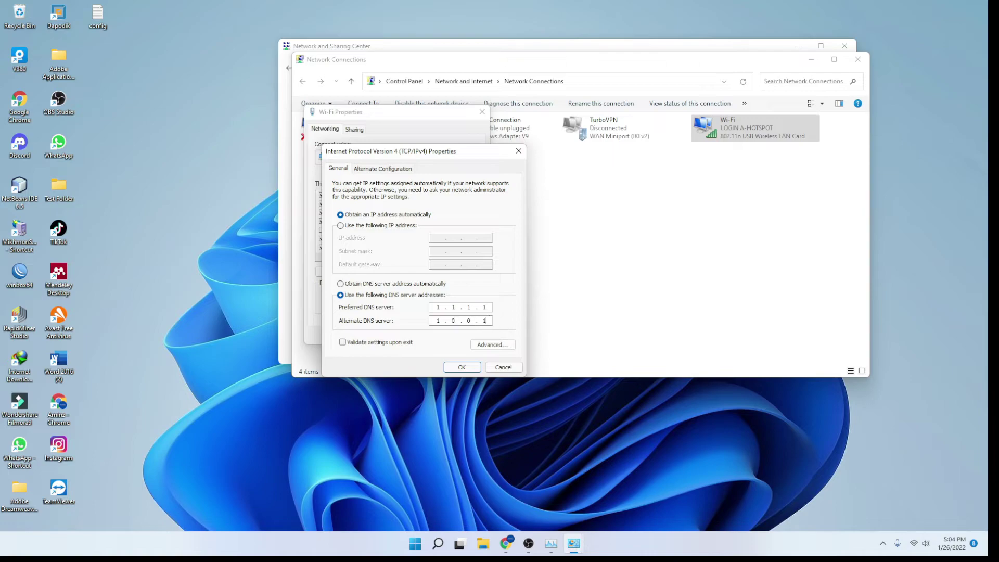
click(462, 368)
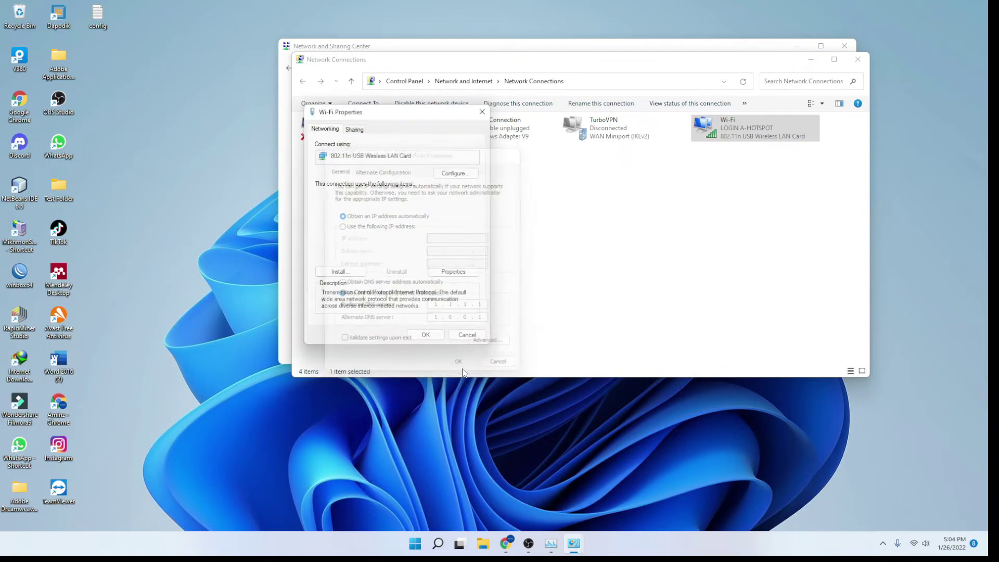
click(427, 334)
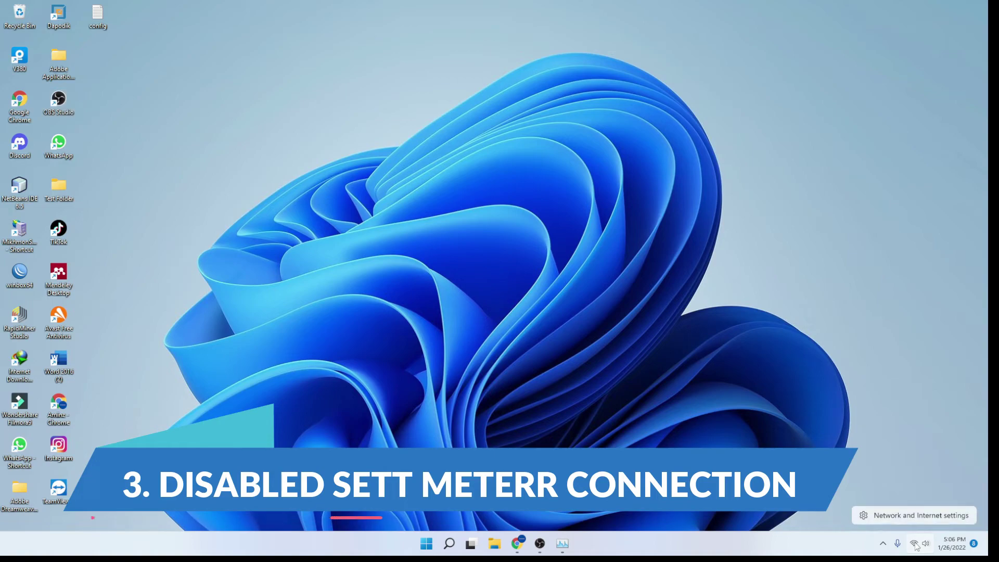
Open the Network & internet settings, look at the Wi-Fi page and go to the Ethernet page
click(902, 514)
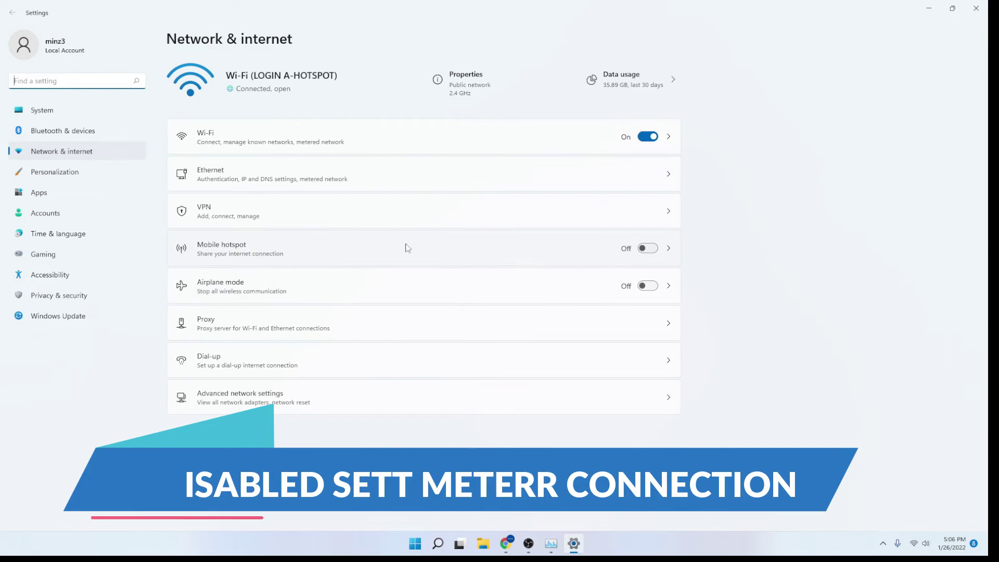
click(668, 138)
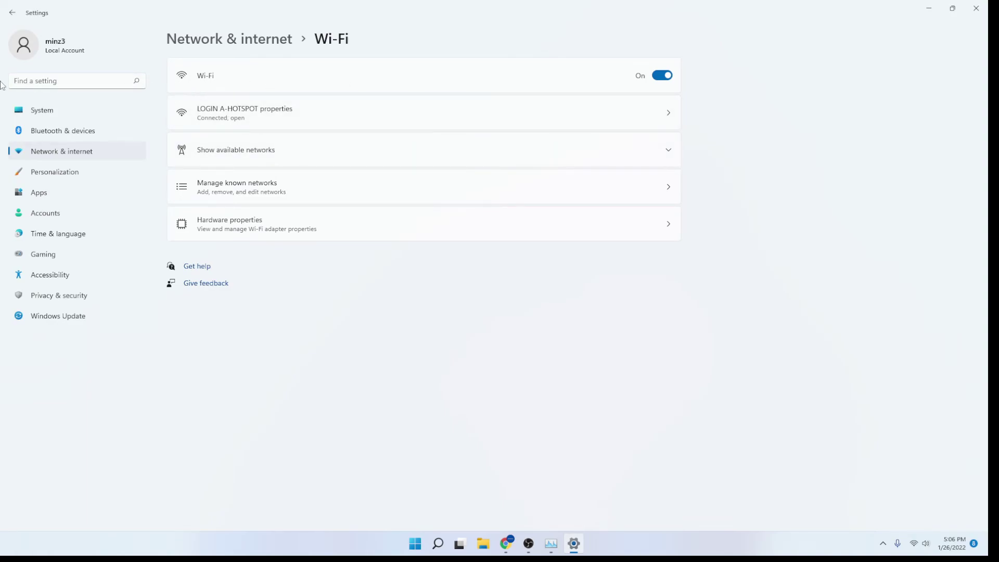
click(12, 12)
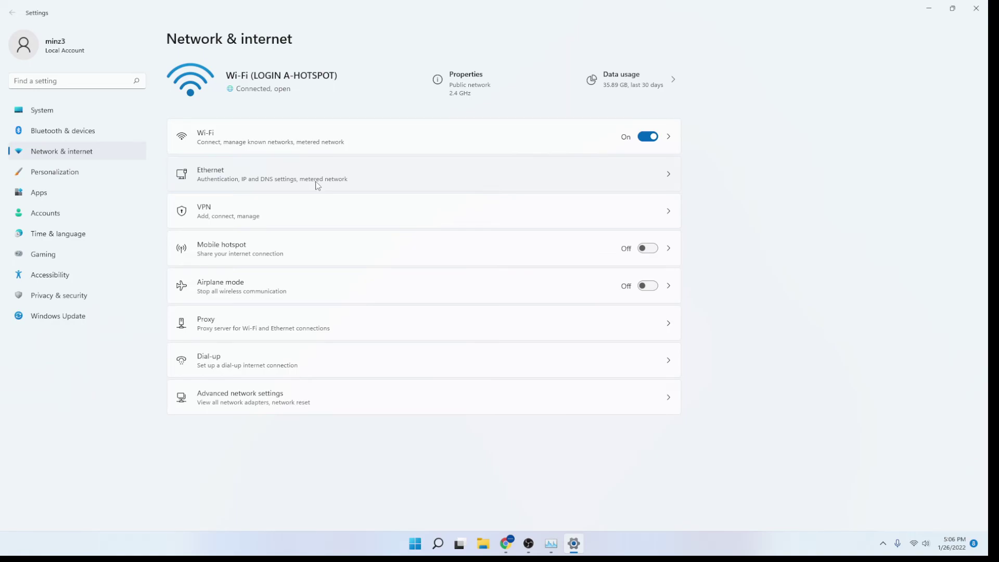
click(359, 185)
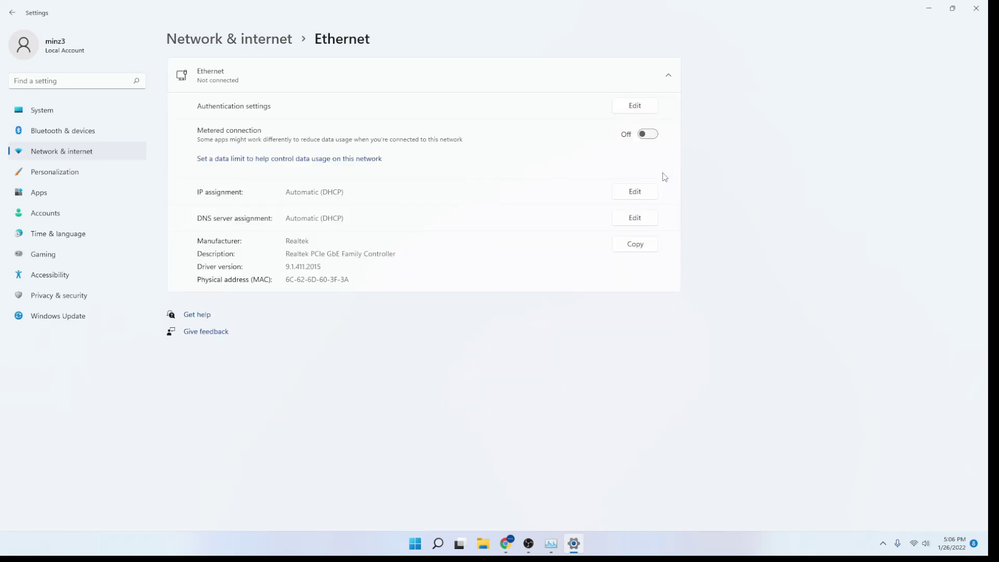
Switch the Ethernet metered connection on and back off, and close Settings
click(649, 134)
click(649, 135)
click(977, 9)
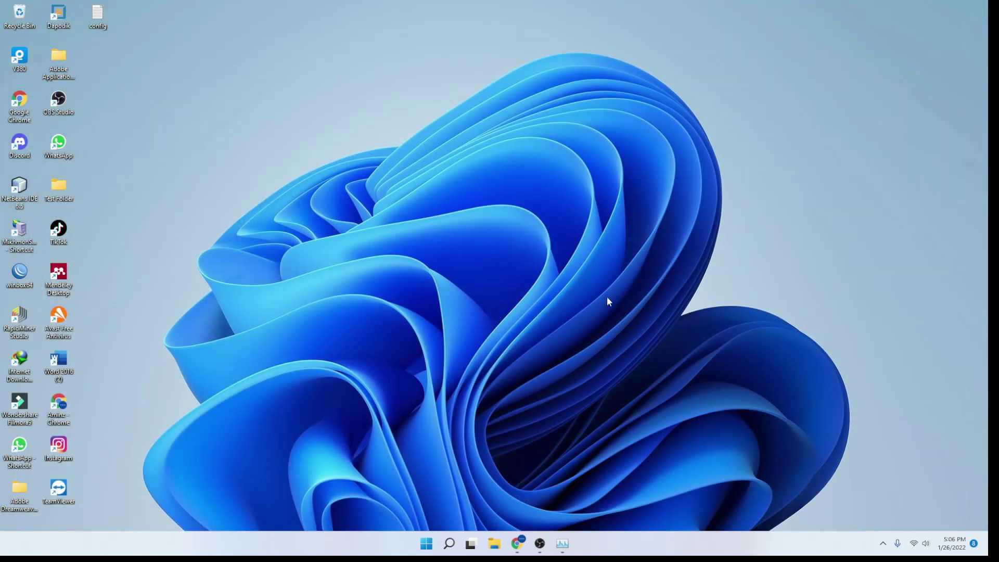